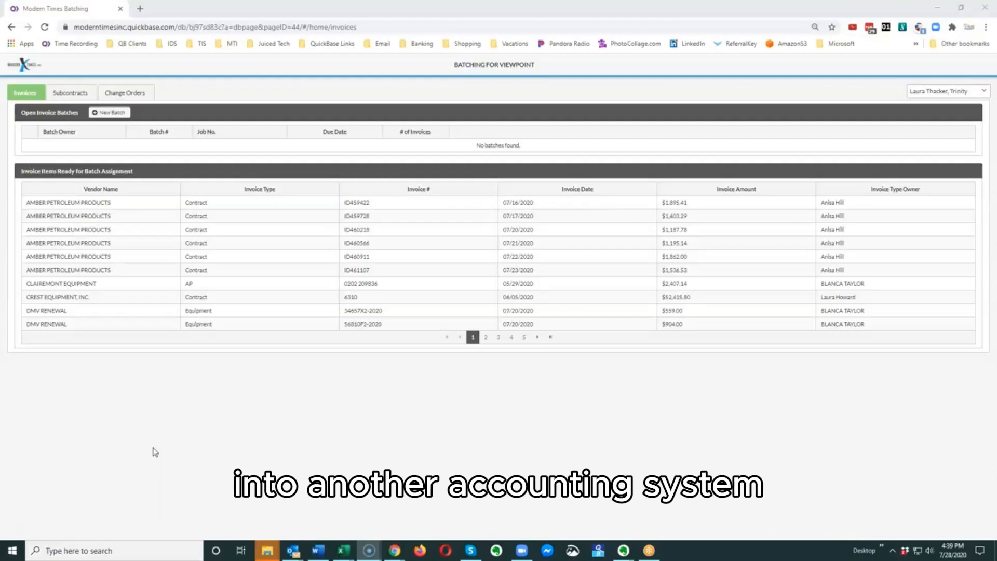
Create a new invoice batch with July as the month and 07/28/2020 as the invoice due date.
{"action": "left_click", "coordinate": [105, 115]}
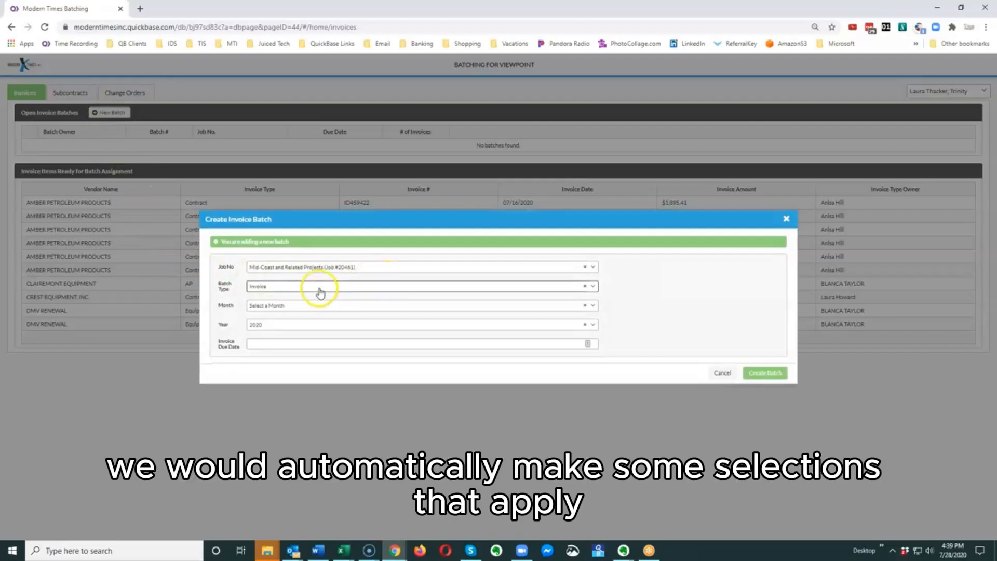
{"action": "left_click", "coordinate": [318, 306]}
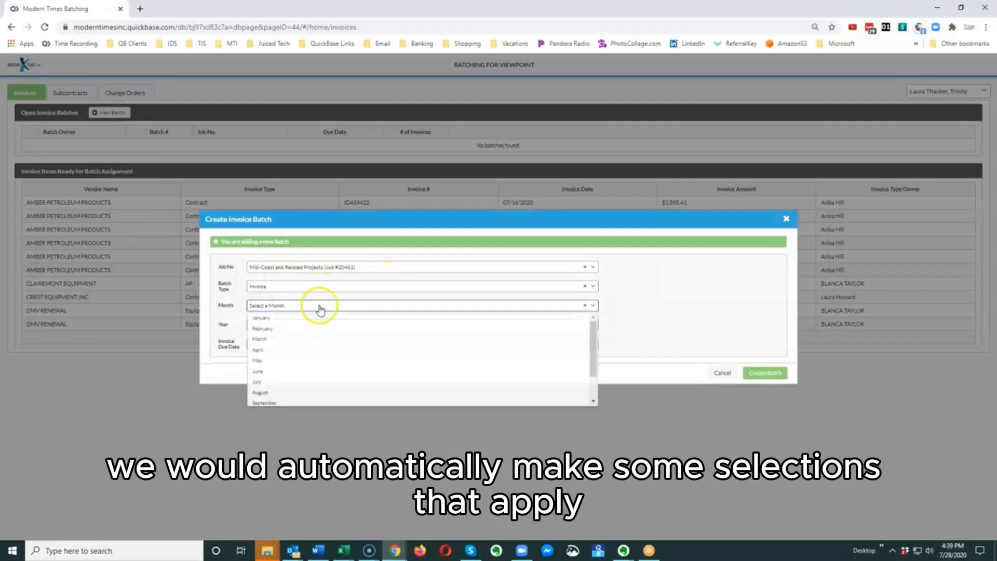
{"action": "left_click", "coordinate": [311, 384]}
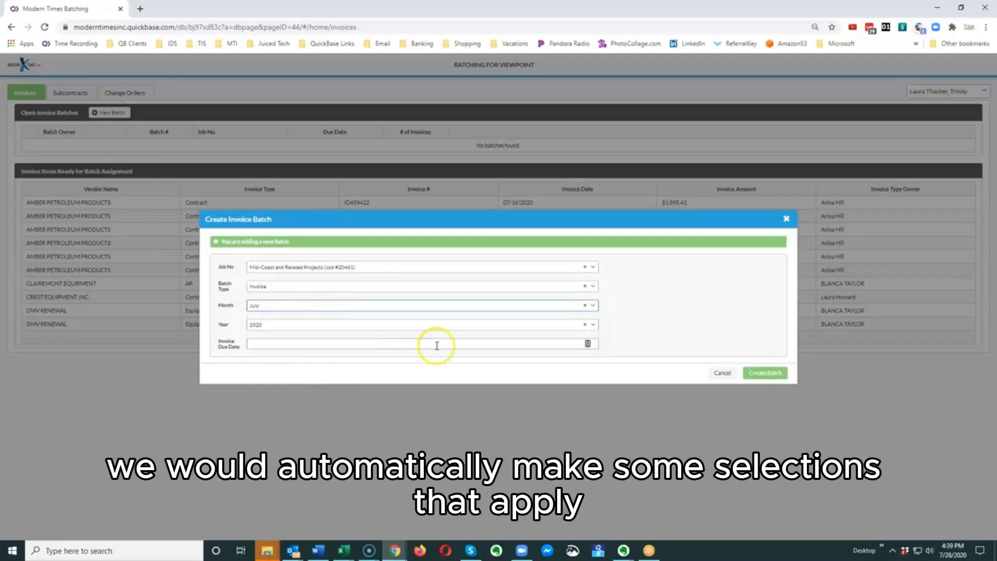
{"action": "left_click", "coordinate": [305, 344]}
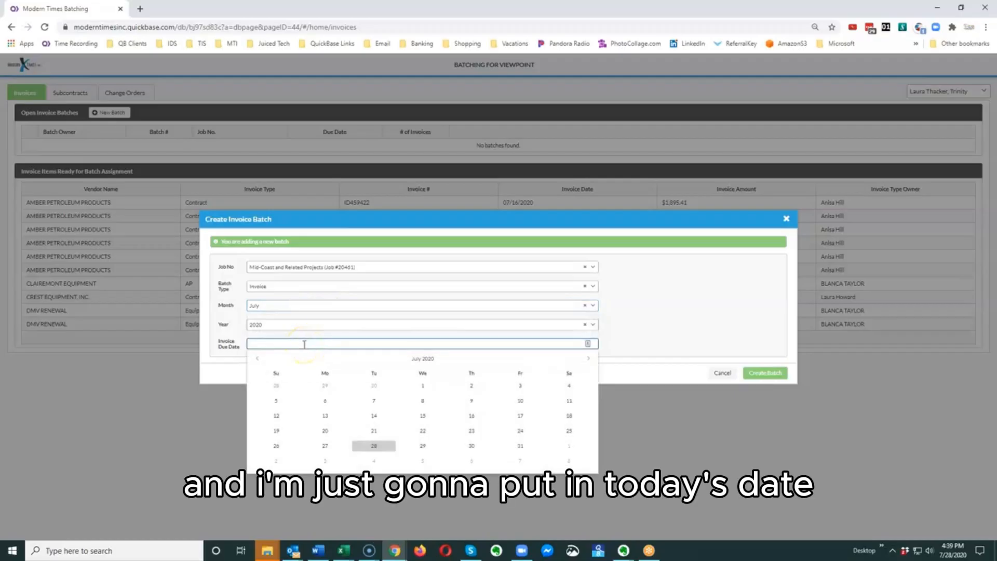
{"action": "left_click", "coordinate": [373, 445]}
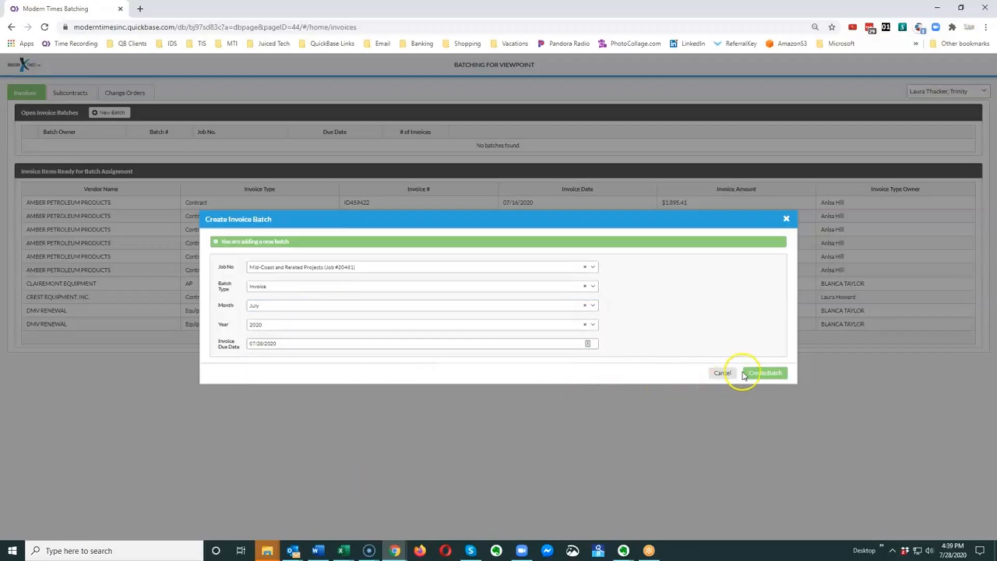
{"action": "left_click", "coordinate": [769, 374]}
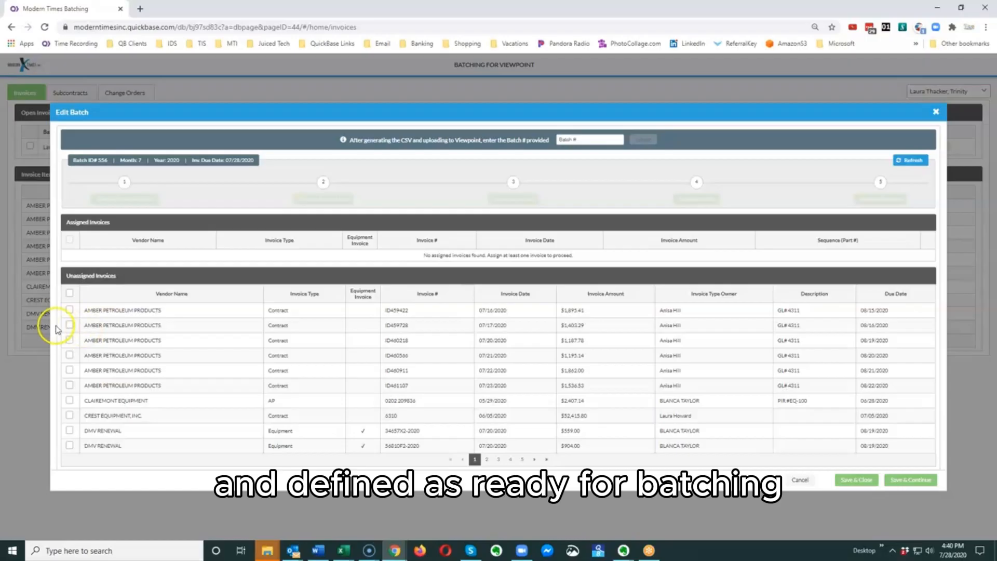
Assign the first three AMBER PETROLEUM PRODUCTS invoices and the CLAIREMONT EQUIPMENT and CREST EQUIPMENT, INC. invoices to the batch.
{"action": "left_click", "coordinate": [69, 310]}
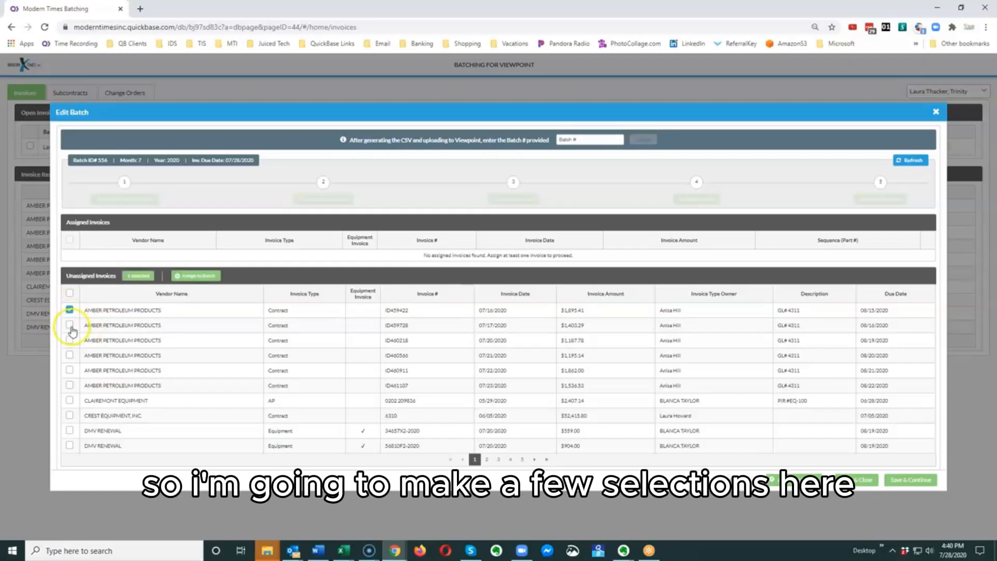
{"action": "left_click", "coordinate": [69, 325]}
{"action": "left_click", "coordinate": [70, 341]}
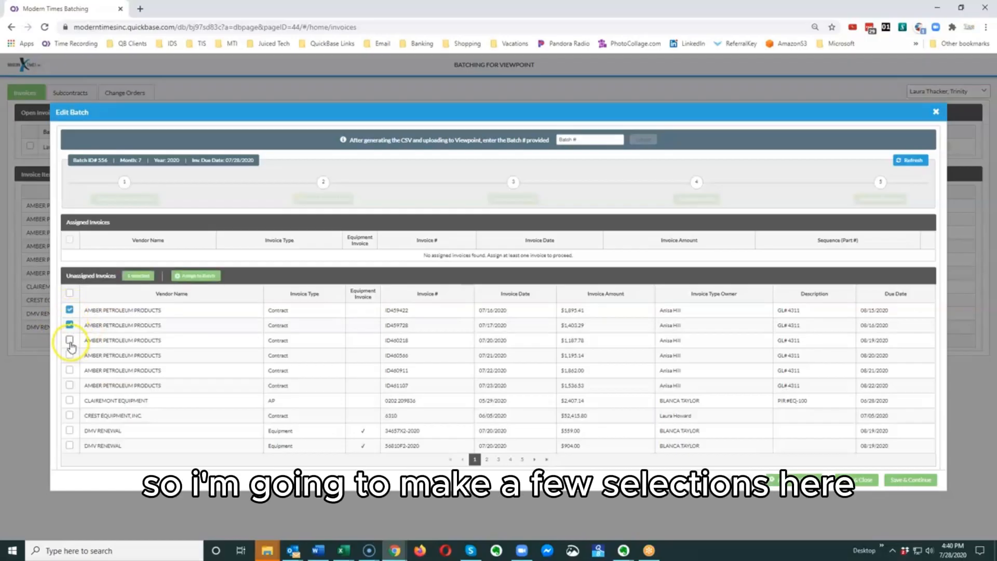
{"action": "left_click", "coordinate": [69, 400]}
{"action": "left_click", "coordinate": [70, 416]}
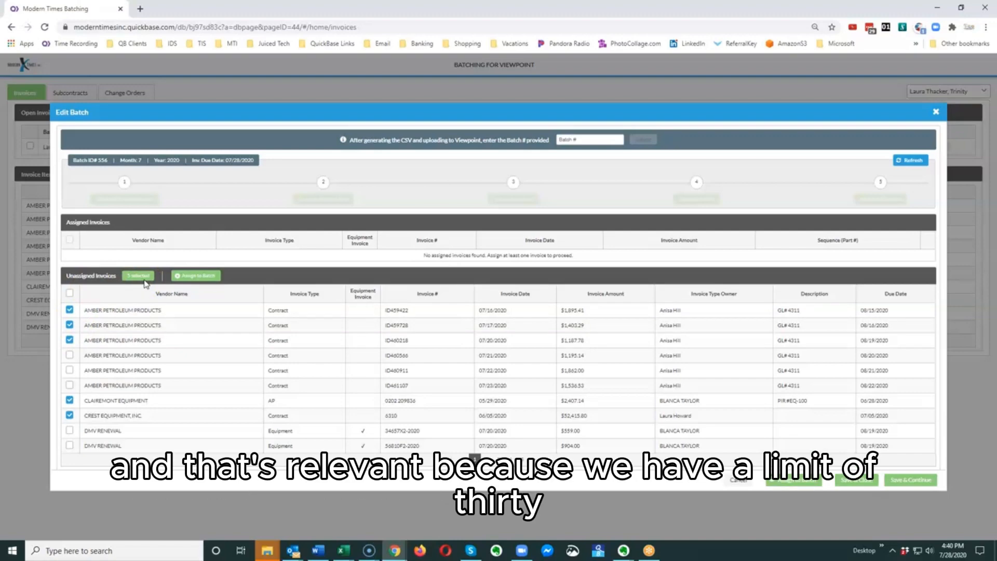
{"action": "left_click", "coordinate": [196, 275]}
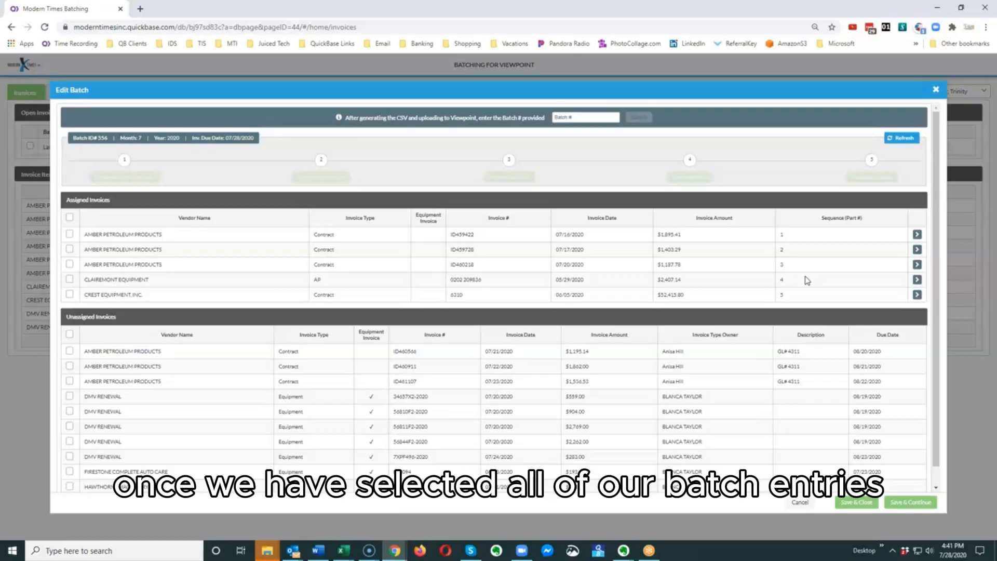
Save the batch with its assigned invoices and keep it open for further processing.
{"action": "left_click", "coordinate": [393, 266]}
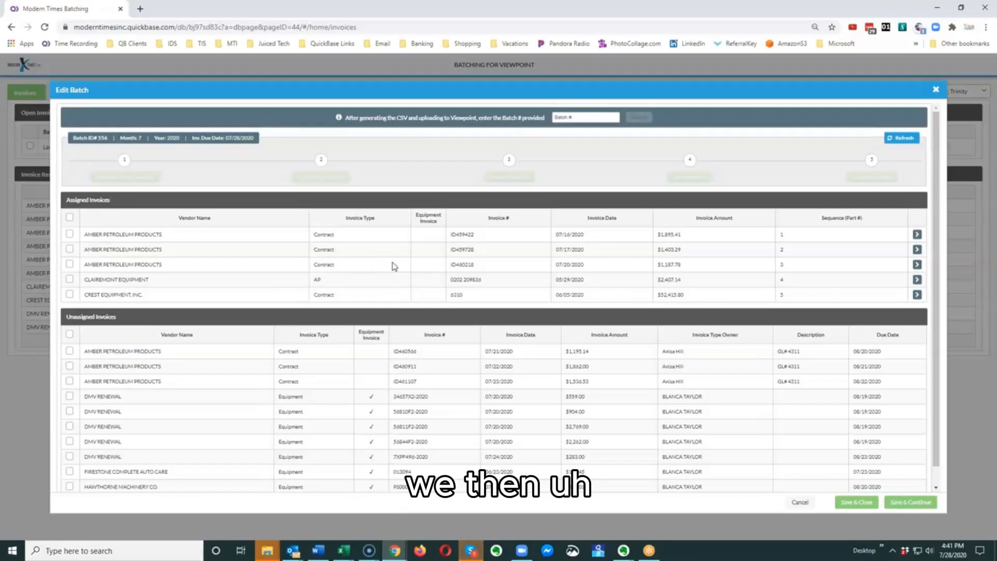
{"action": "left_click", "coordinate": [920, 503]}
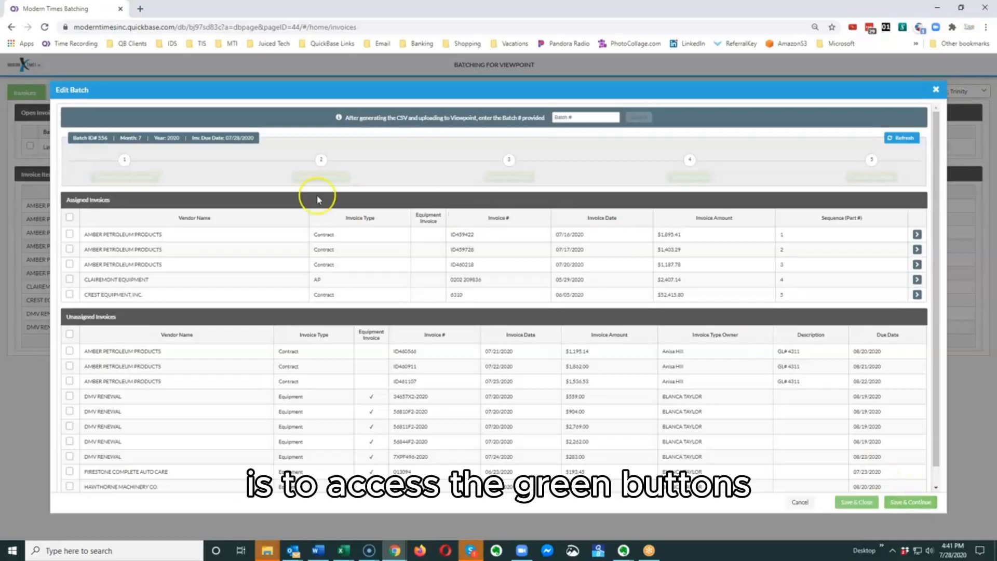
{"action": "left_click", "coordinate": [95, 165]}
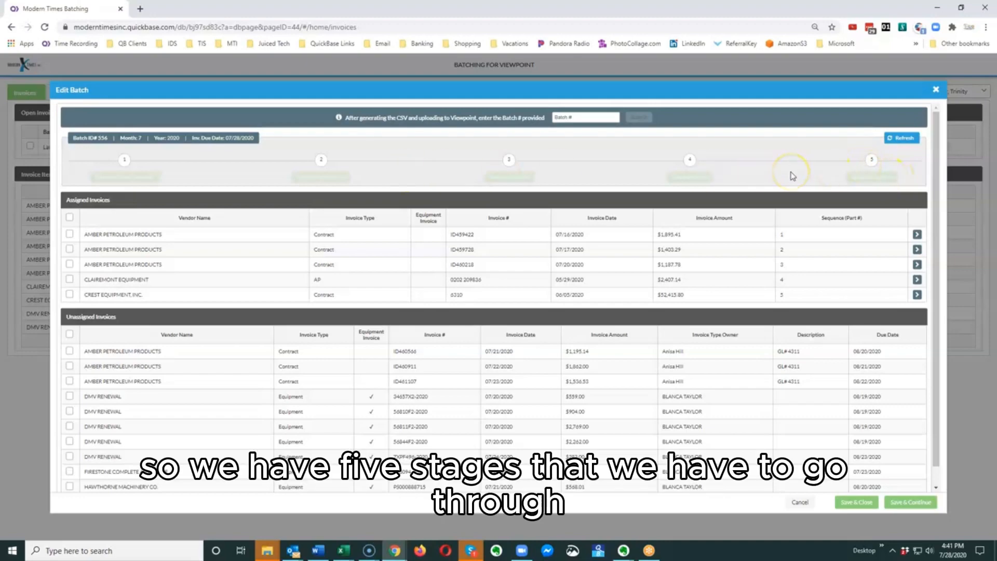
{"action": "left_click", "coordinate": [912, 503]}
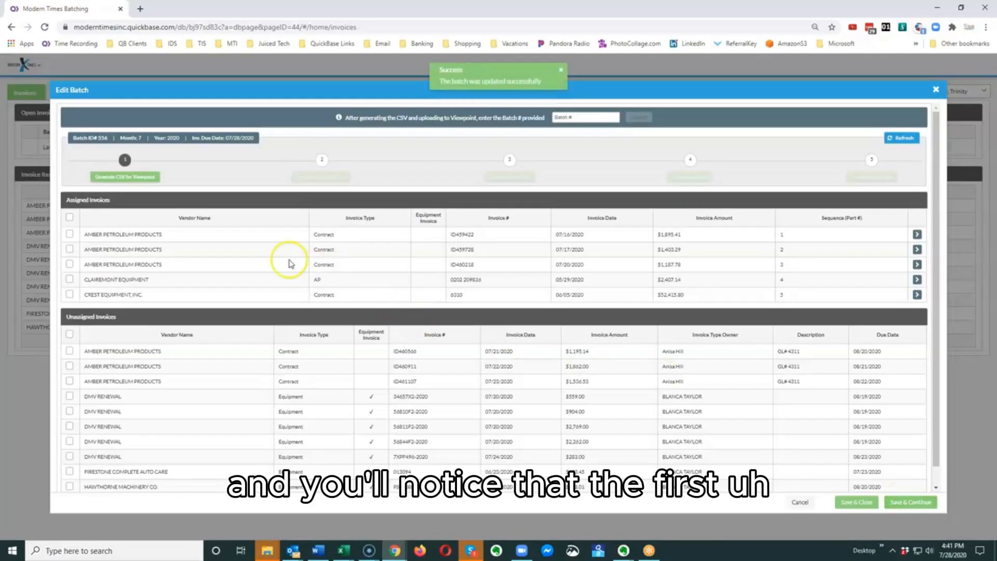
{"action": "left_click", "coordinate": [125, 181]}
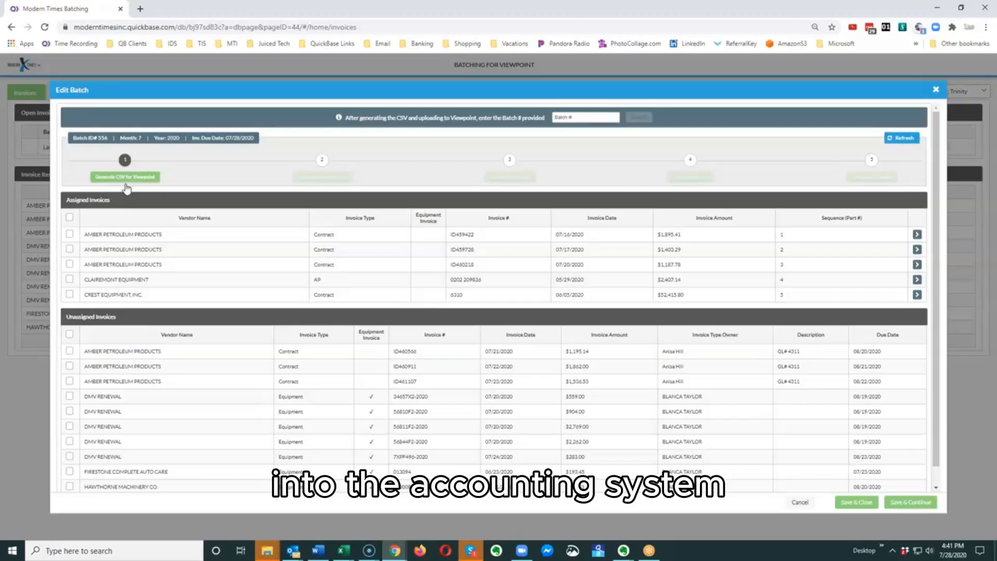
{"action": "left_click", "coordinate": [125, 182]}
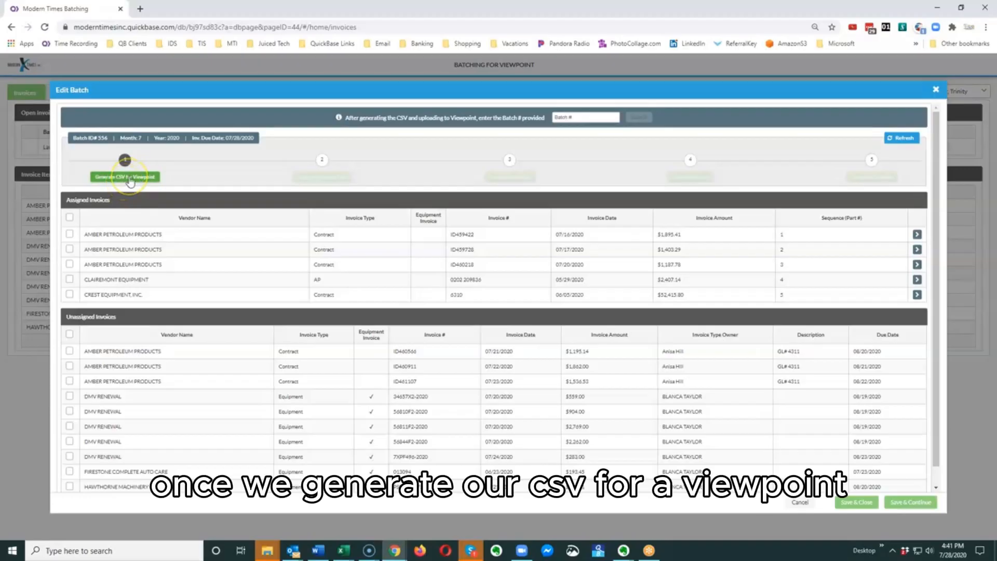
{"action": "left_click", "coordinate": [279, 194]}
{"action": "left_click", "coordinate": [323, 180]}
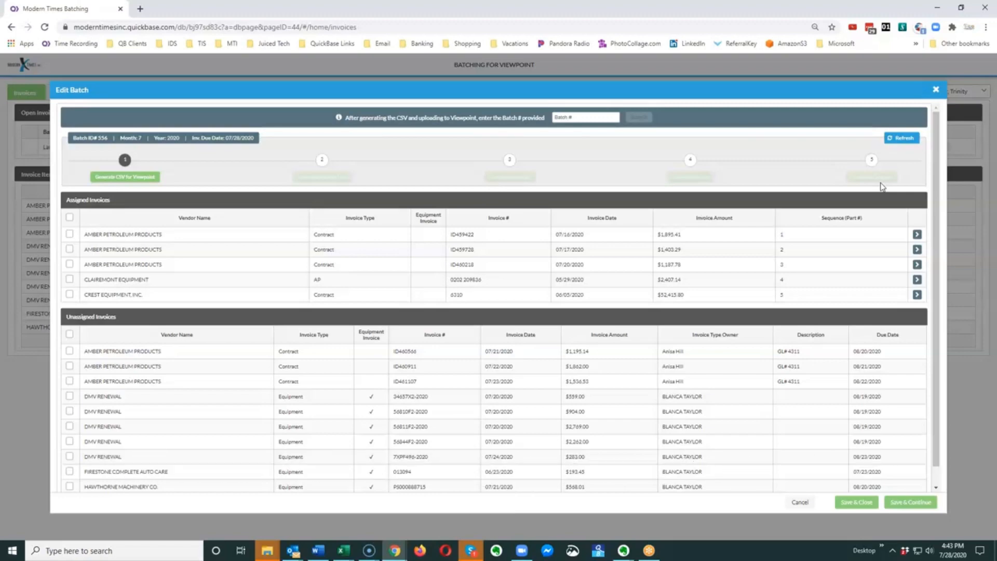
Remove the three AMBER PETROLEUM PRODUCTS invoices from the batch.
{"action": "left_click", "coordinate": [70, 234]}
{"action": "left_click", "coordinate": [70, 249]}
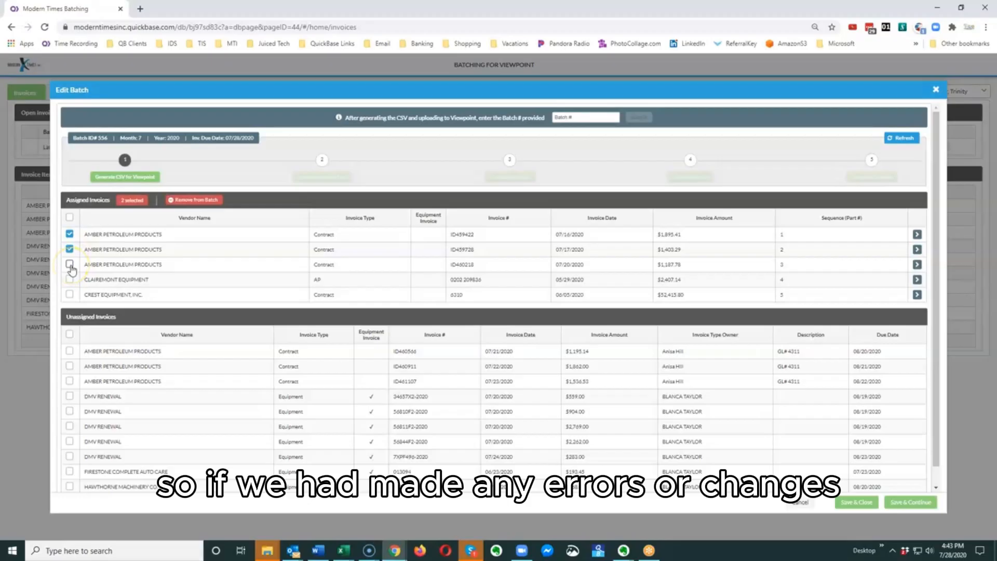
{"action": "left_click", "coordinate": [70, 265]}
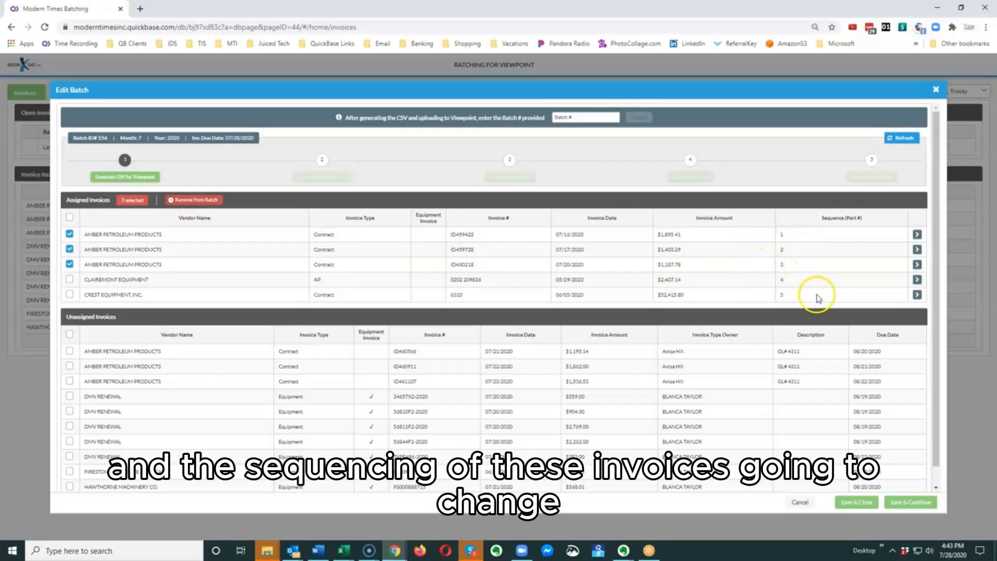
{"action": "left_click", "coordinate": [211, 200]}
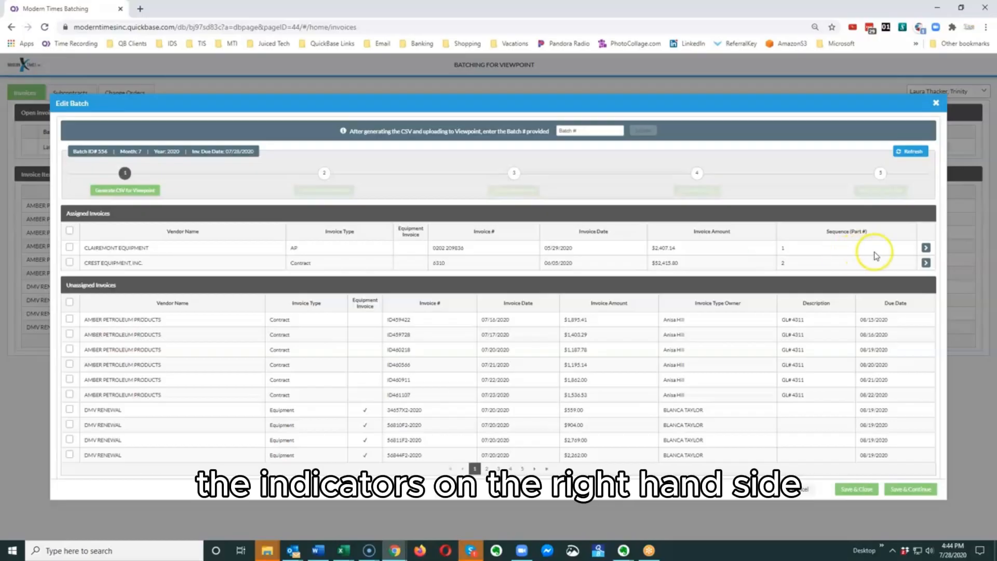
Expand the line items of the CLAIREMONT EQUIPMENT and CREST EQUIPMENT, INC. invoices and look through both pages of the latter.
{"action": "left_click", "coordinate": [926, 248]}
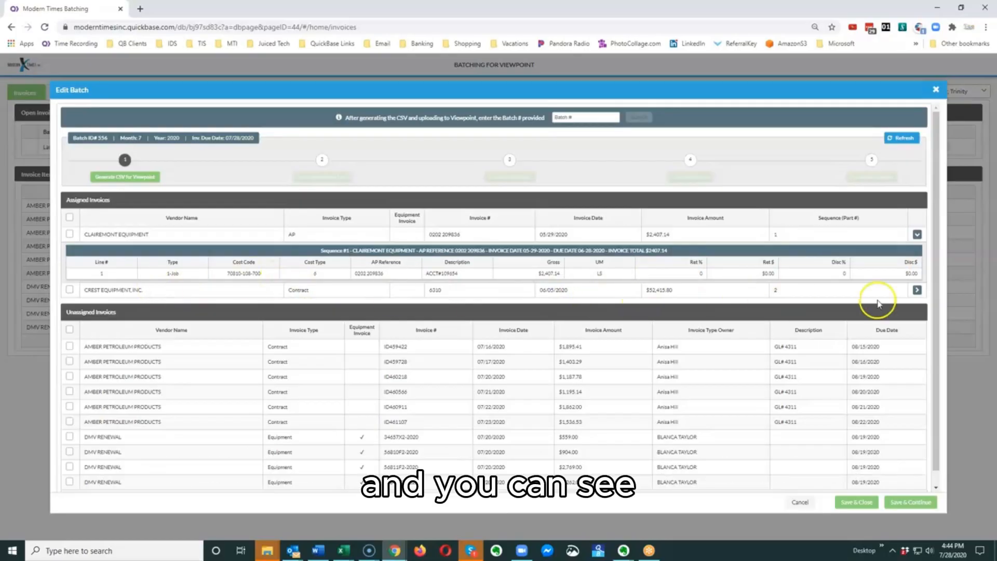
{"action": "left_click", "coordinate": [917, 290]}
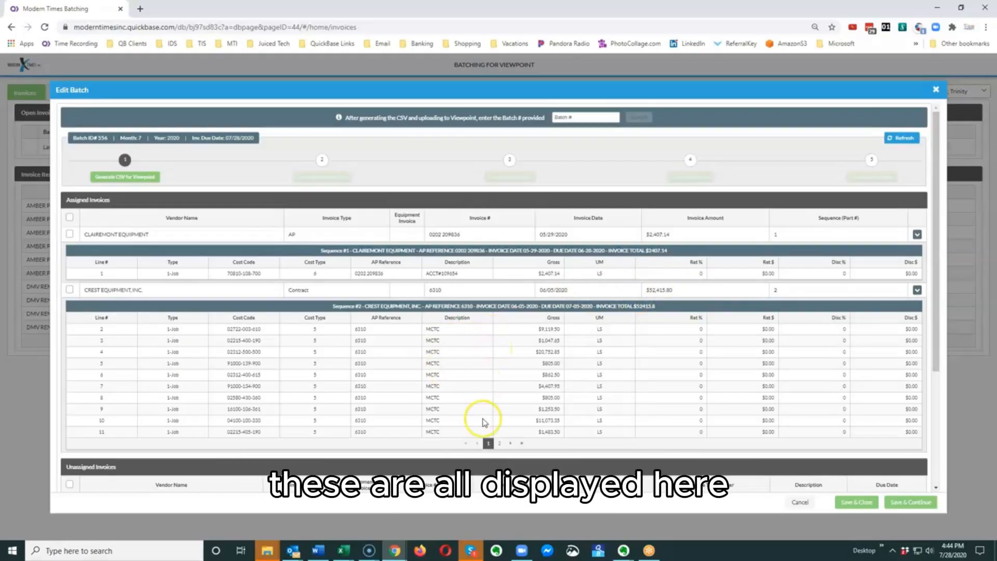
{"action": "left_click", "coordinate": [499, 443]}
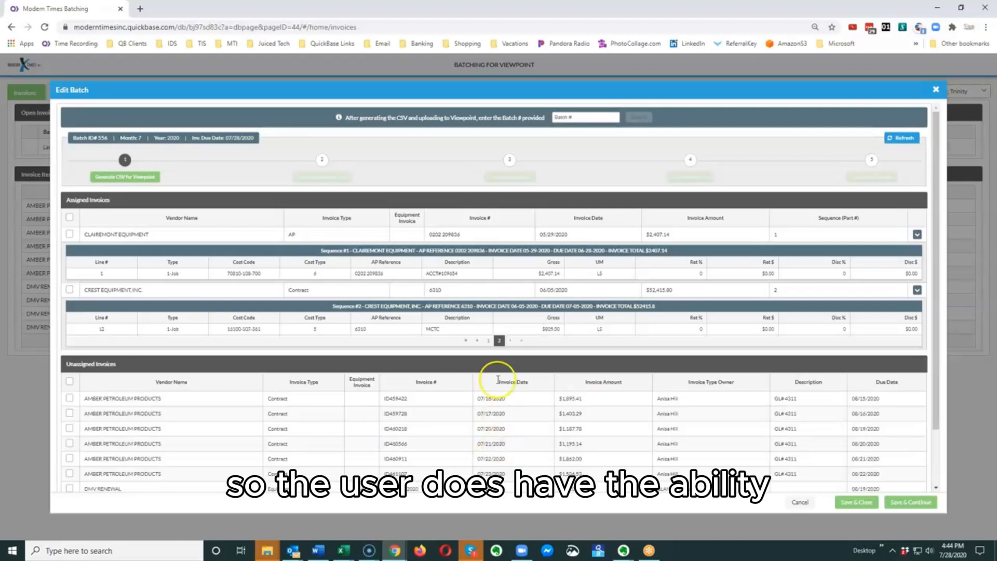
{"action": "left_click", "coordinate": [488, 341]}
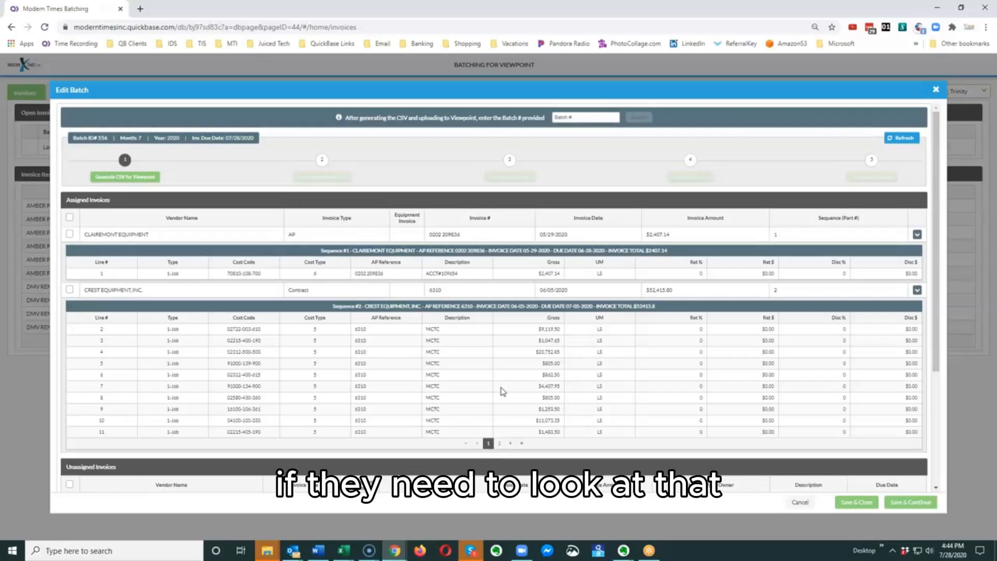
Remove the CLAIREMONT EQUIPMENT and CREST EQUIPMENT, INC. invoices from the batch, and save and close it.
{"action": "left_click", "coordinate": [72, 235]}
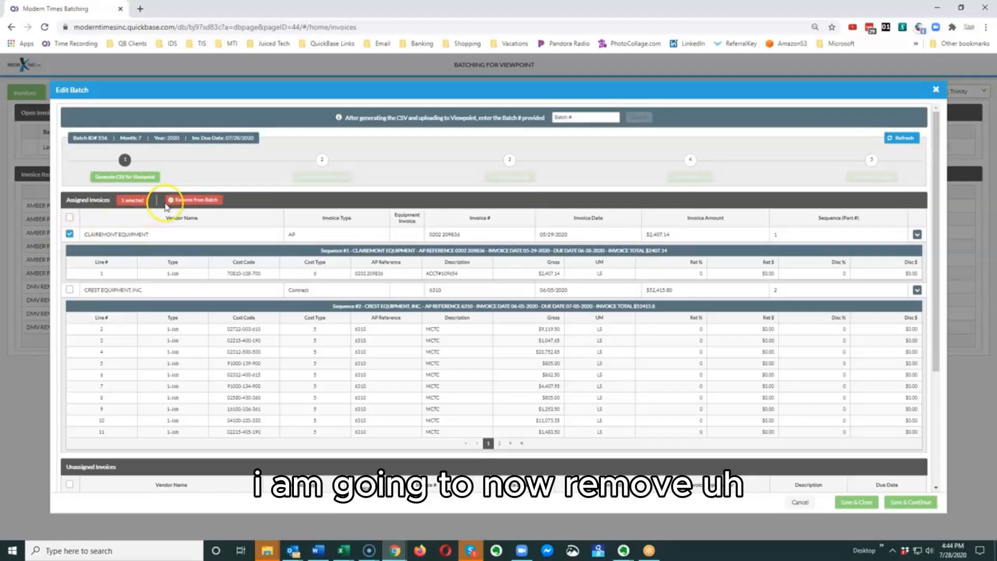
{"action": "left_click", "coordinate": [193, 200]}
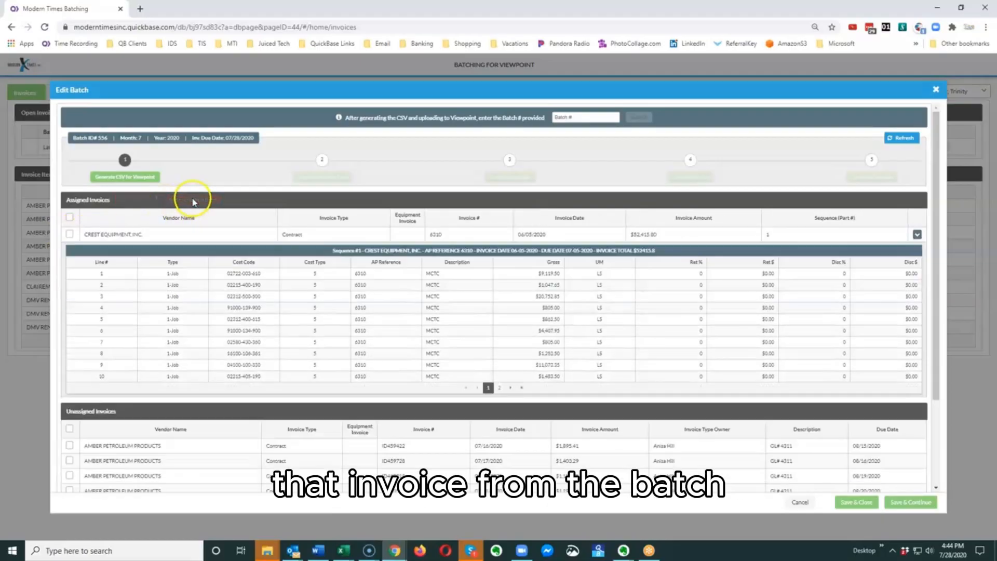
{"action": "left_click", "coordinate": [69, 234]}
{"action": "left_click", "coordinate": [183, 203]}
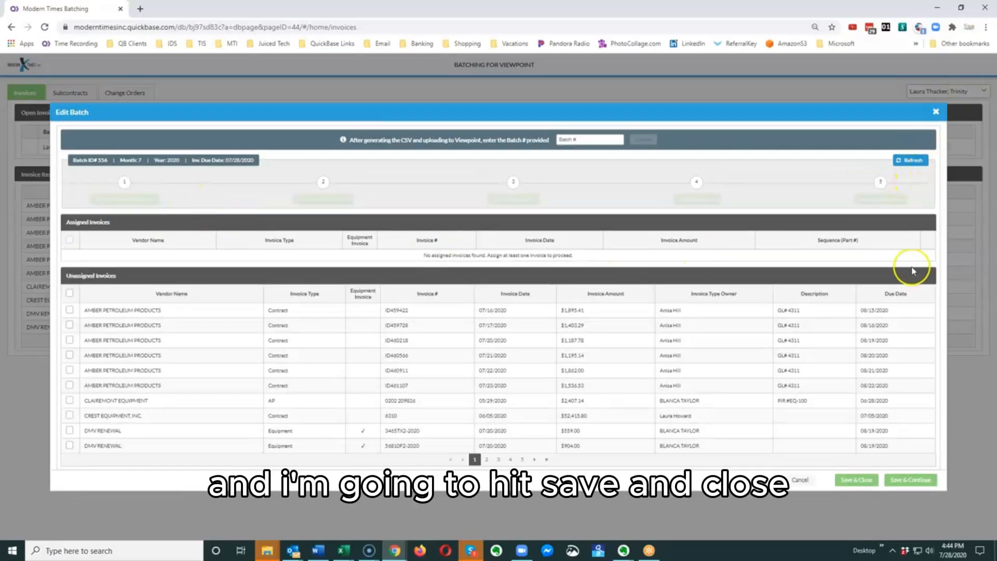
{"action": "left_click", "coordinate": [850, 481]}
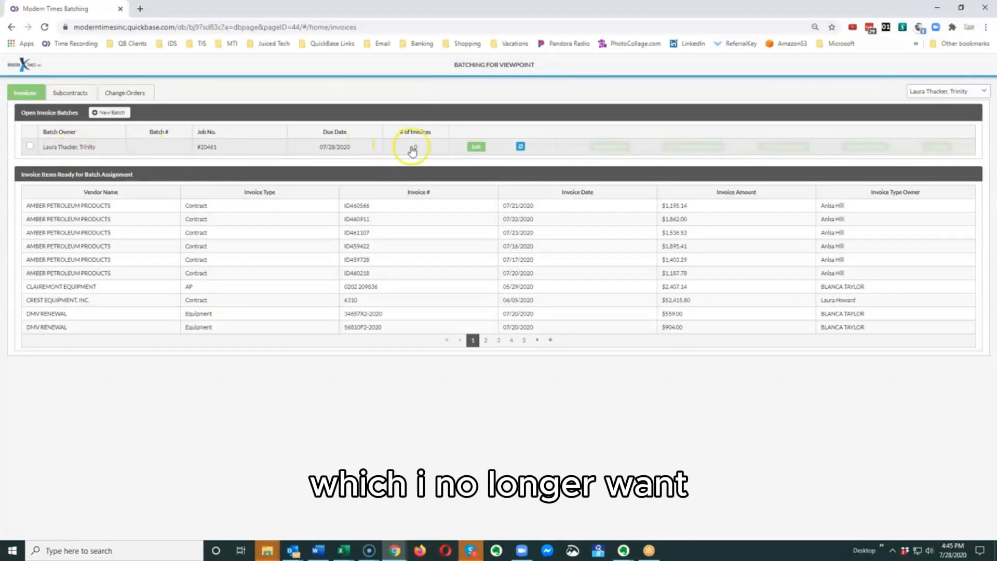
Reopen the emptied batch for editing and close it without making changes.
{"action": "left_click", "coordinate": [474, 148]}
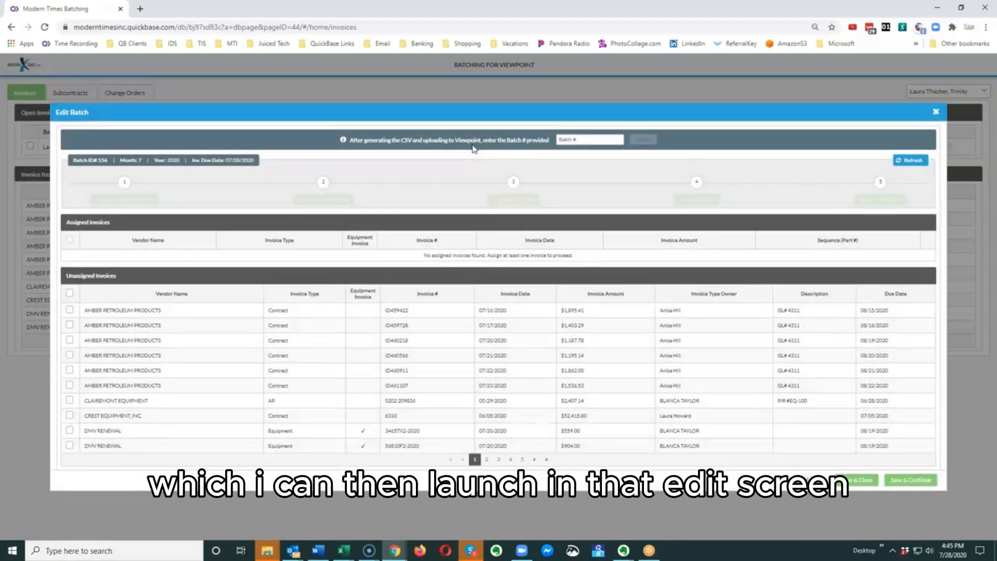
{"action": "left_click", "coordinate": [935, 114]}
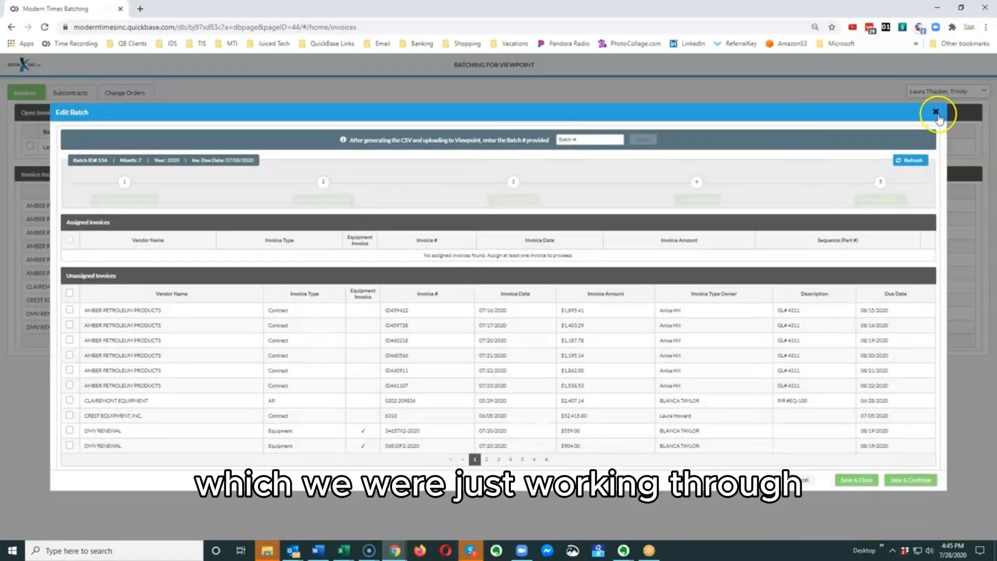
{"action": "left_click", "coordinate": [936, 113]}
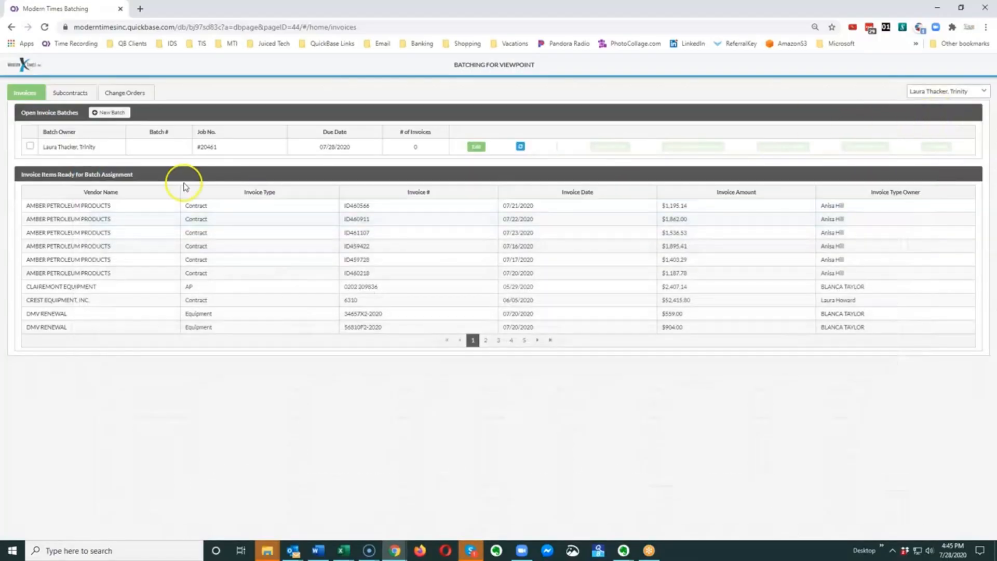
Delete the empty batch from the open invoice batches.
{"action": "left_click", "coordinate": [29, 148]}
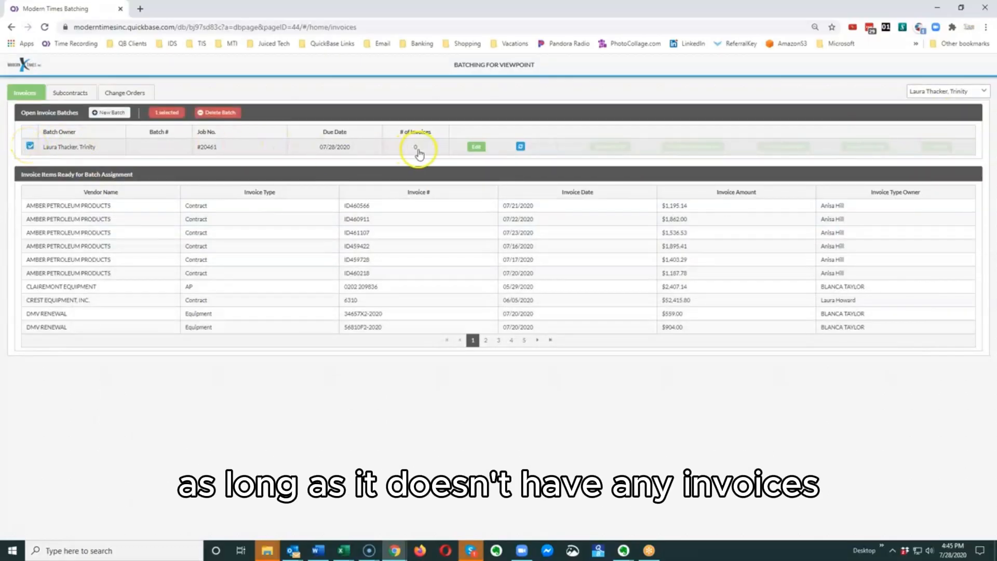
{"action": "left_click", "coordinate": [217, 114]}
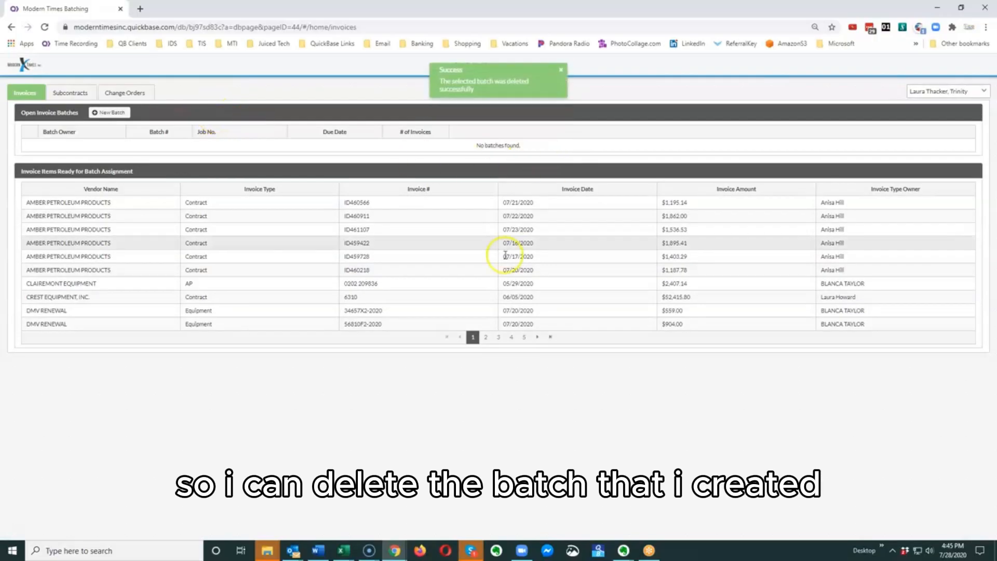